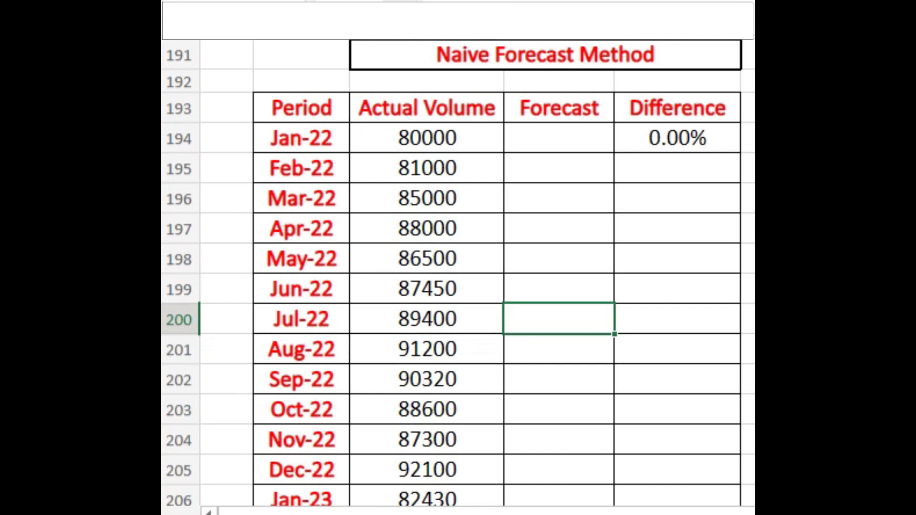
{"action": "left_click", "coordinate": [426, 107]}
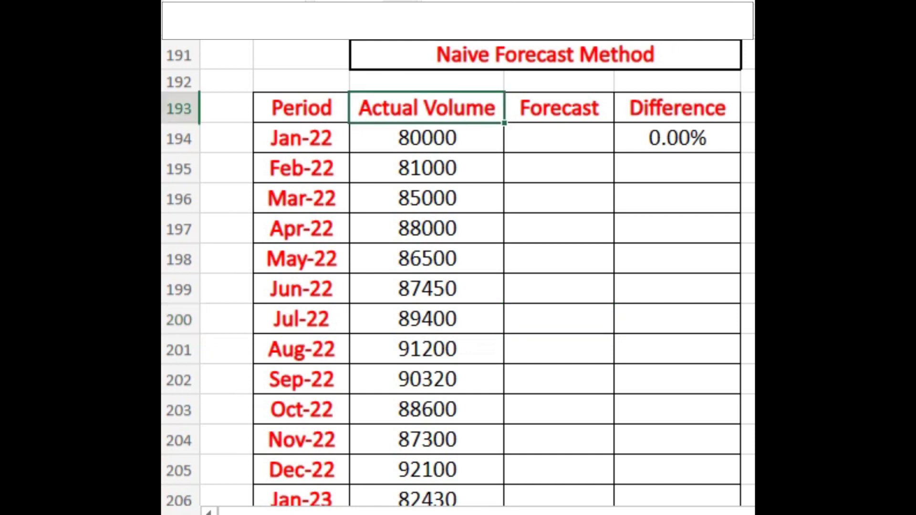
{"action": "left_click", "coordinate": [559, 108]}
{"action": "left_click", "coordinate": [677, 108]}
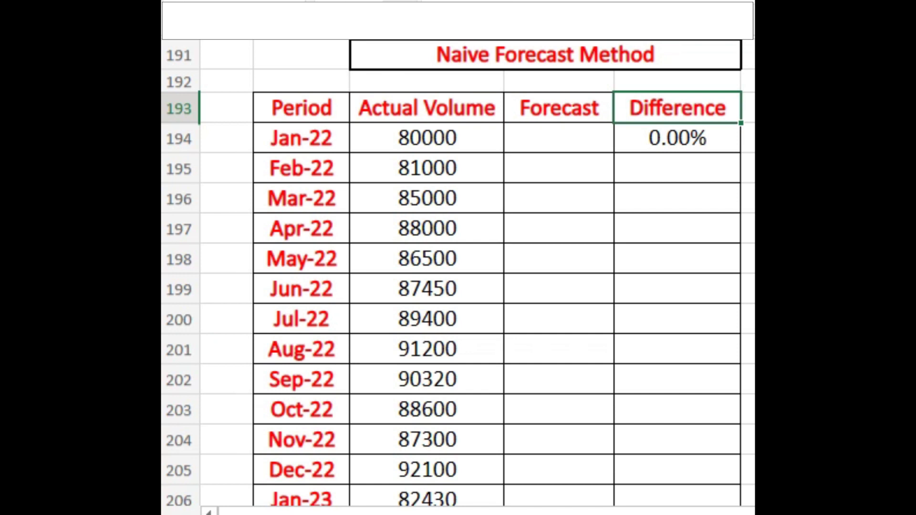
{"action": "left_click", "coordinate": [559, 168]}
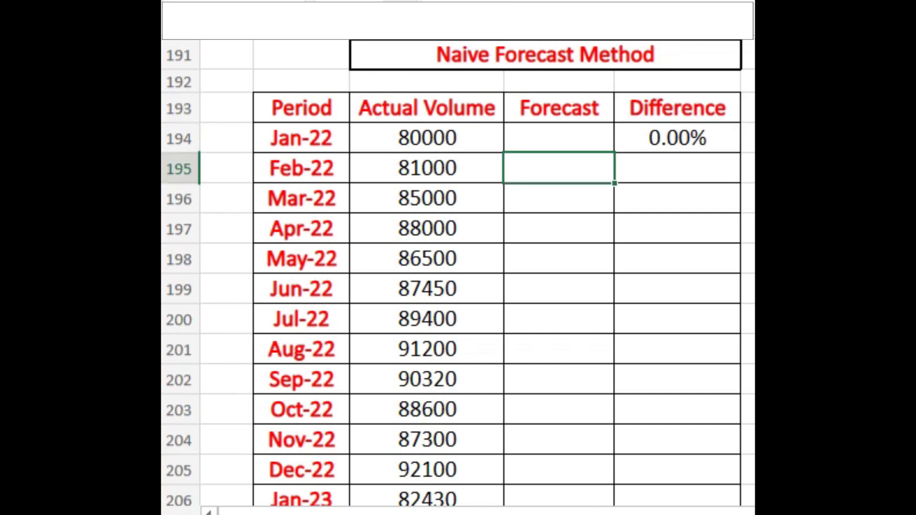
{"action": "left_click", "coordinate": [302, 168]}
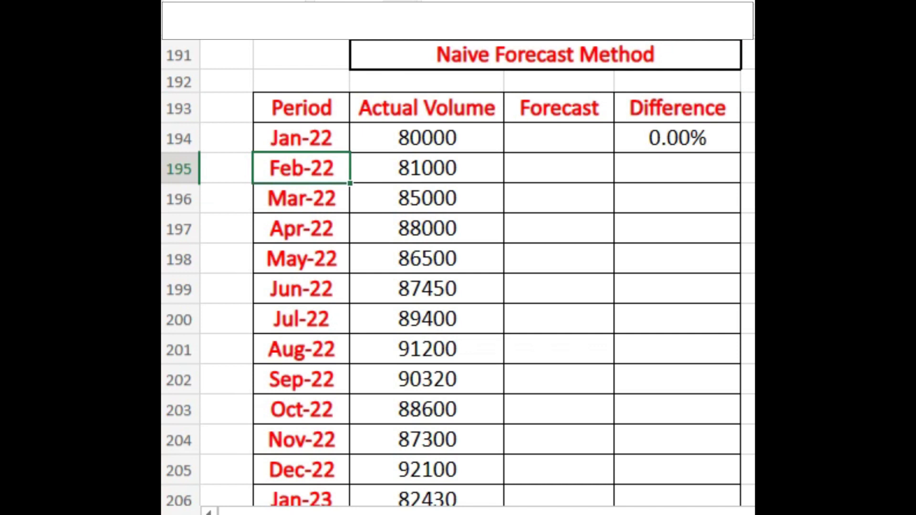
Step: Enter the formula =C194 as the Feb-22 forecast, taking the Jan-22 actual volume
{"action": "left_click", "coordinate": [558, 168]}
{"action": "type", "text": "="}
{"action": "left_click", "coordinate": [426, 138]}
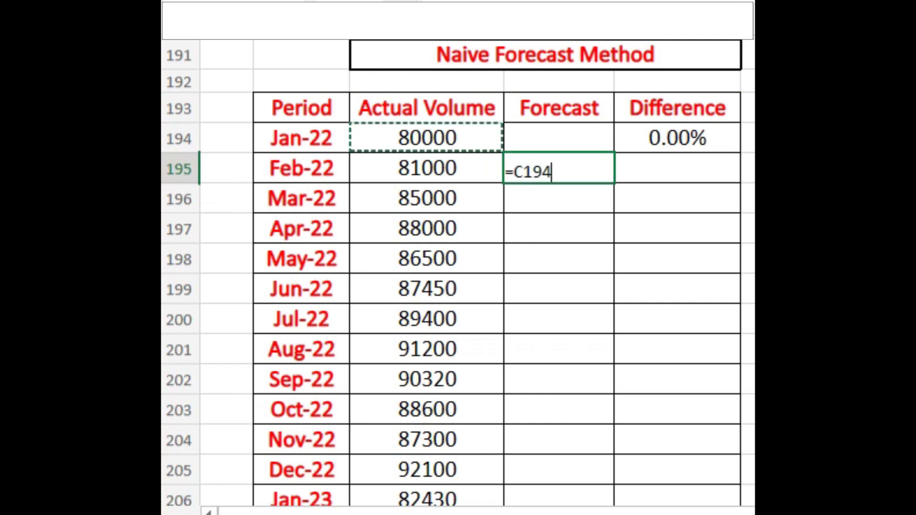
{"action": "key", "text": "Return"}
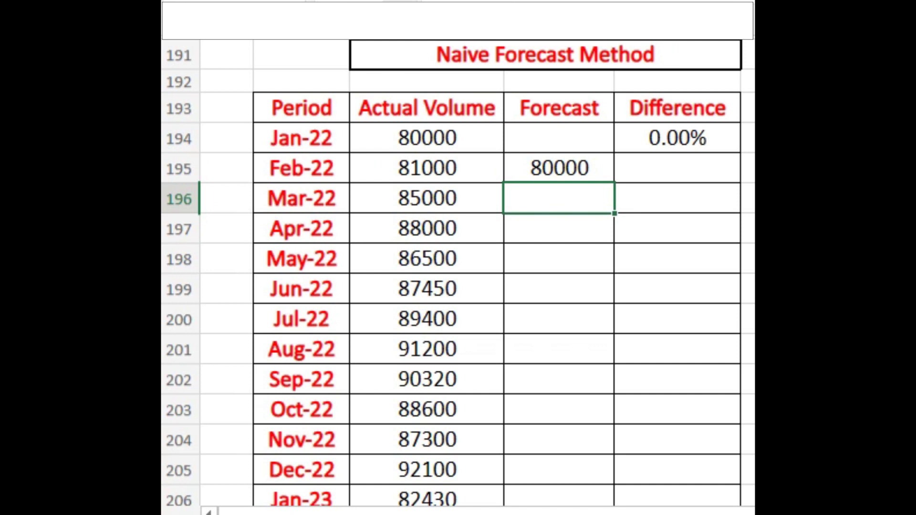
Step: Copy the Feb-22 forecast formula down the Forecast column through Apr-23
{"action": "left_click", "coordinate": [559, 168]}
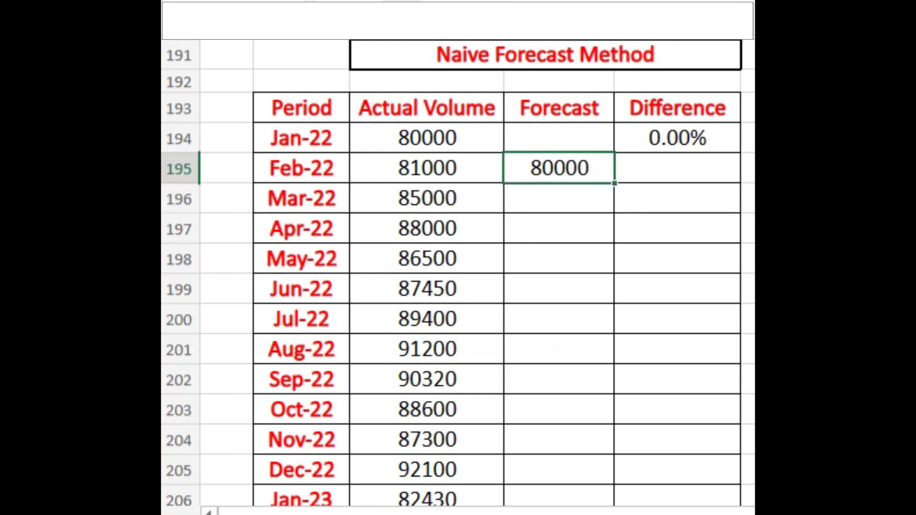
{"action": "key", "text": "shift+Down"}
{"action": "key", "text": "F2"}
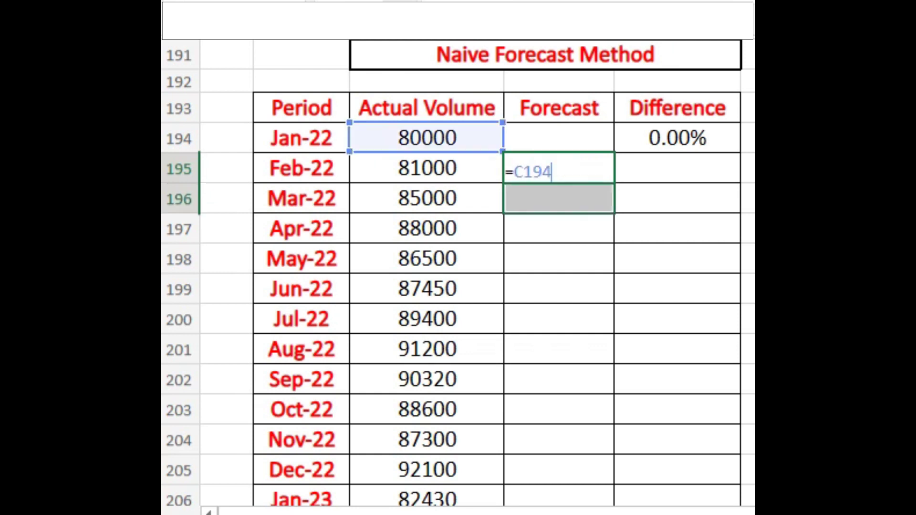
{"action": "key", "text": "ctrl+Return"}
{"action": "key", "text": "Down"}
{"action": "key", "text": "Up"}
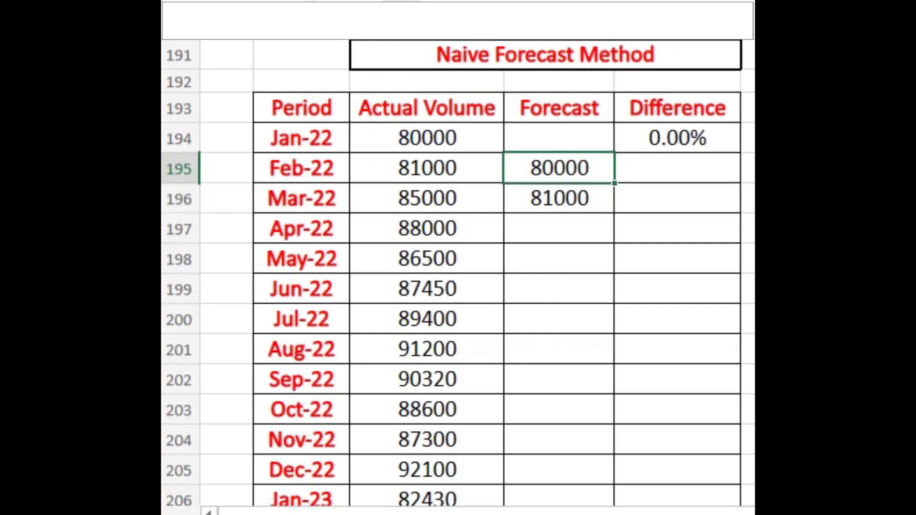
{"action": "key", "text": "shift+Down"}
{"action": "key", "text": "shift+Down"}
{"action": "key", "text": "shift+Down"}
{"action": "key", "text": "shift+Down"}
{"action": "key", "text": "shift+Down"}
{"action": "key", "text": "shift+Down"}
{"action": "key", "text": "shift+Down"}
{"action": "key", "text": "shift+Down"}
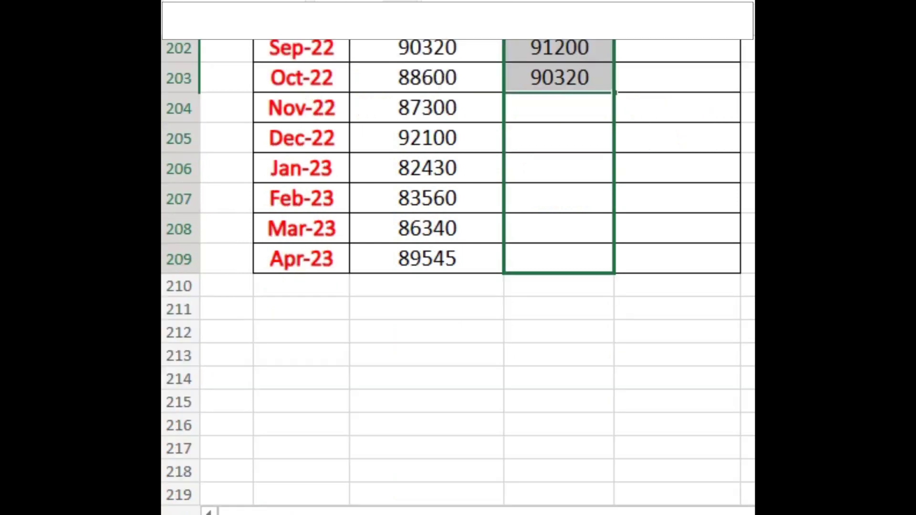
{"action": "key", "text": "ctrl+d"}
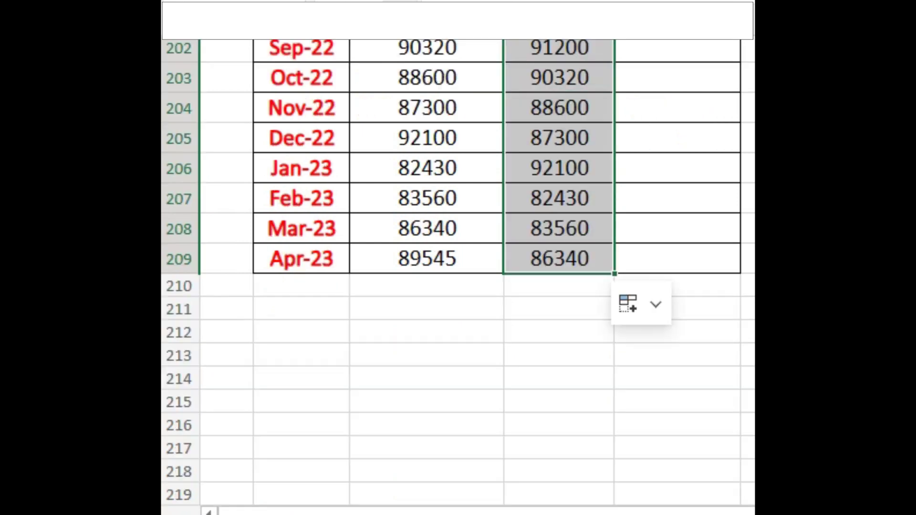
{"action": "scroll", "coordinate": [458, 272], "scroll_direction": "up", "scroll_amount": 3}
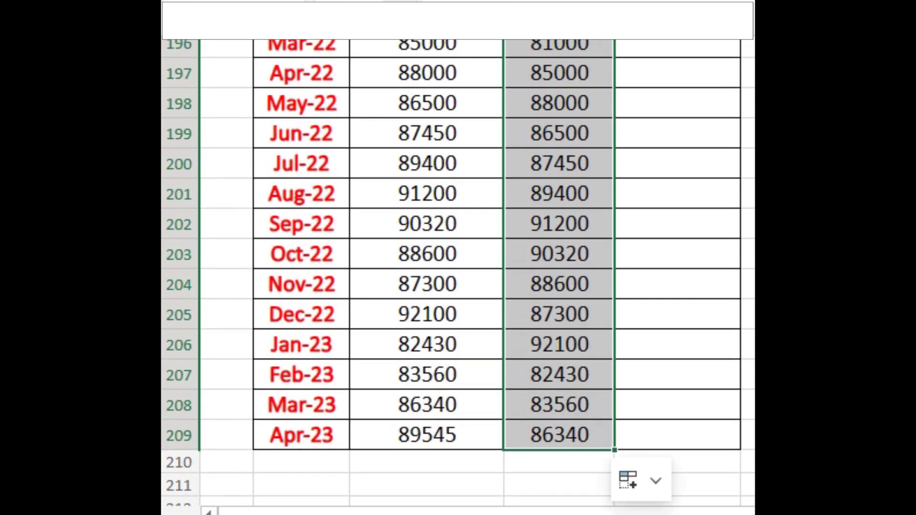
{"action": "scroll", "coordinate": [458, 272], "scroll_direction": "up", "scroll_amount": 2}
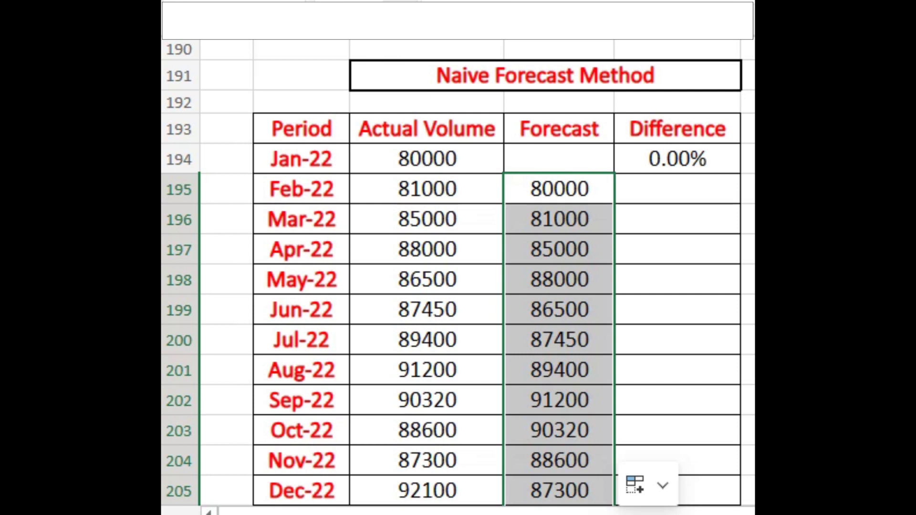
Step: Clear the Difference cell for Jan-22
{"action": "left_click", "coordinate": [678, 159]}
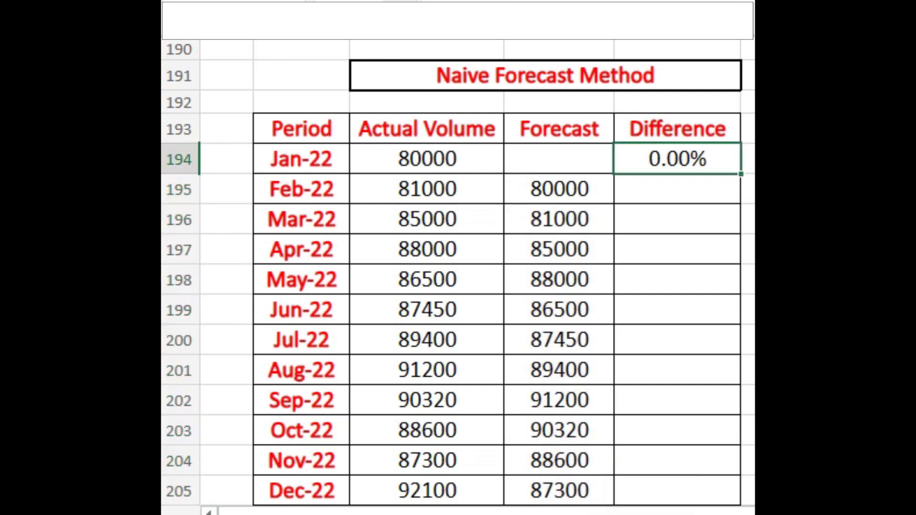
{"action": "type", "text": "="}
{"action": "key", "text": "BackSpace"}
{"action": "left_click", "coordinate": [678, 219]}
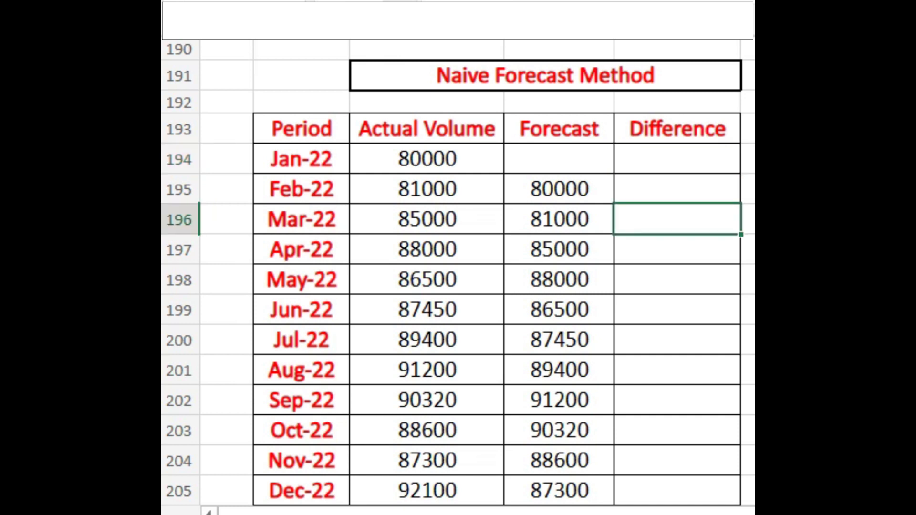
Step: Enter =IF(D194=0,0,(C194/D194)-1) in the Jan-22 Difference cell to compare actual volume with forecast
{"action": "left_click", "coordinate": [559, 159]}
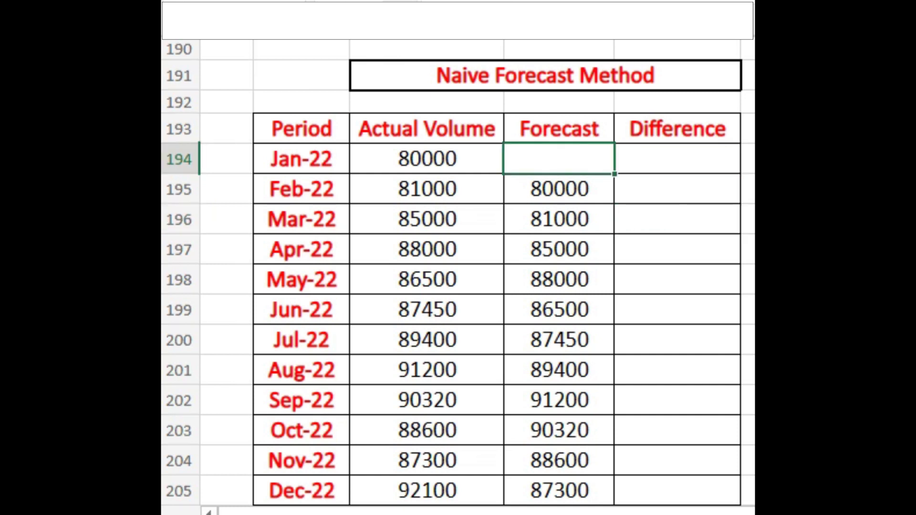
{"action": "left_click", "coordinate": [677, 159]}
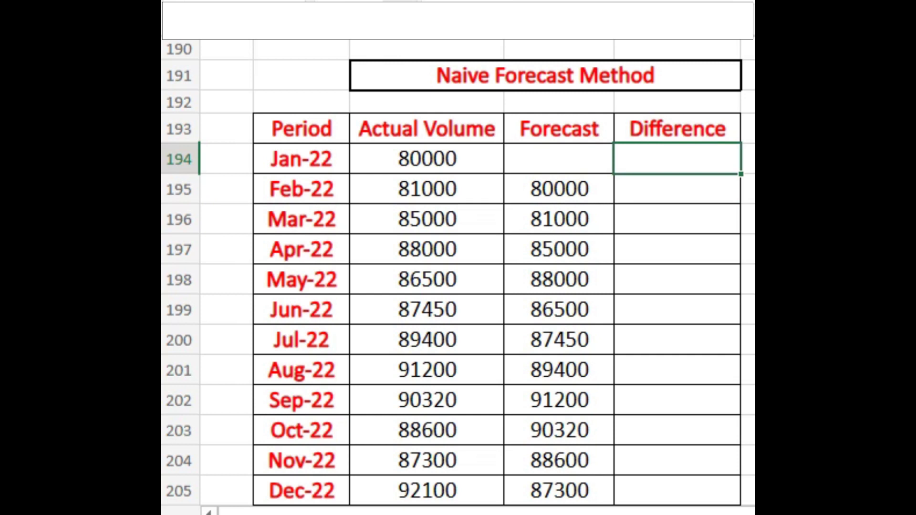
{"action": "type", "text": "=if"}
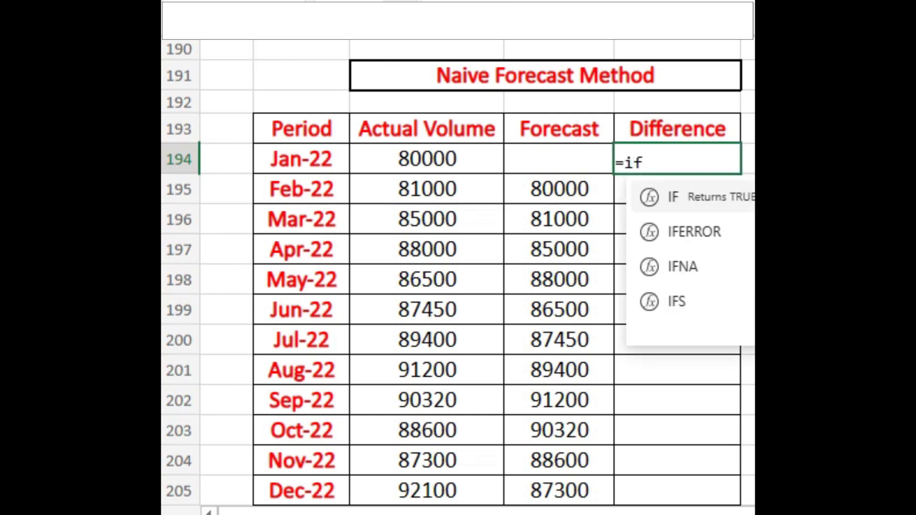
{"action": "key", "text": "Tab"}
{"action": "left_click", "coordinate": [559, 159]}
{"action": "type", "text": "=0,"}
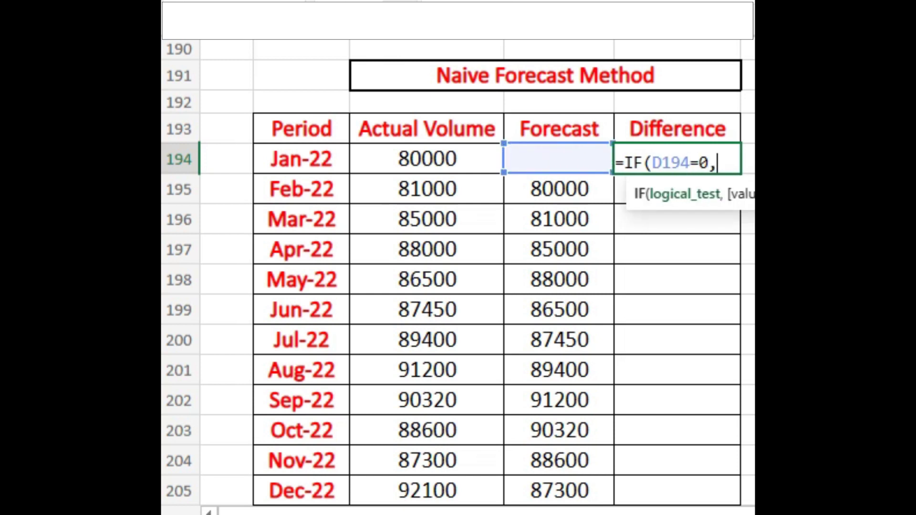
{"action": "type", "text": "0,("}
{"action": "left_click", "coordinate": [404, 144]}
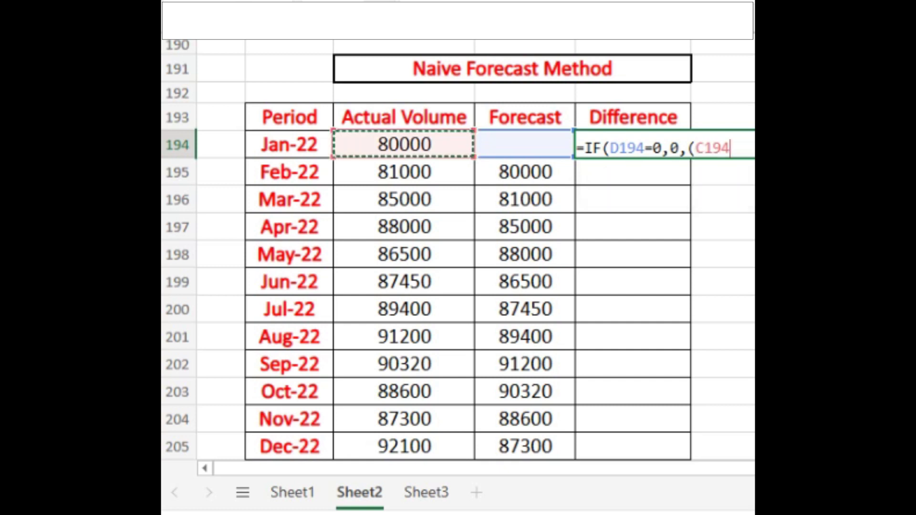
{"action": "type", "text": "/"}
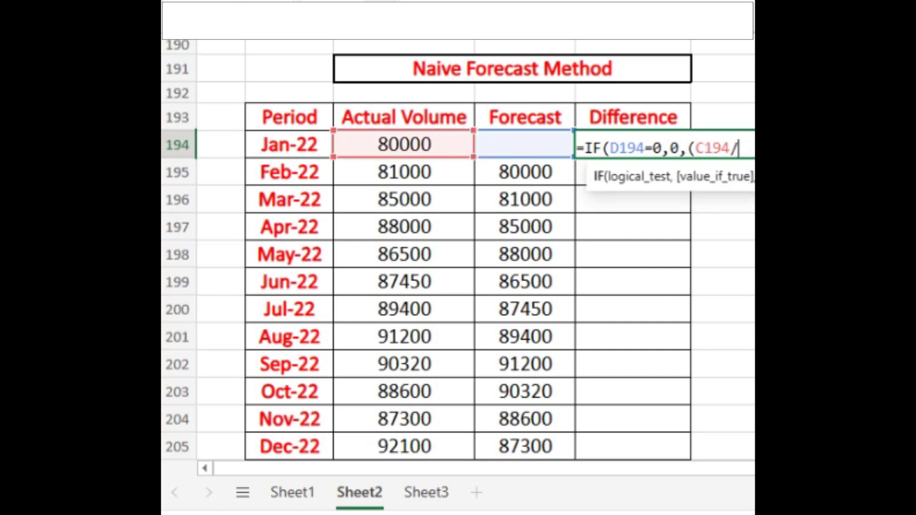
{"action": "left_click", "coordinate": [525, 145]}
{"action": "type", "text": ")"}
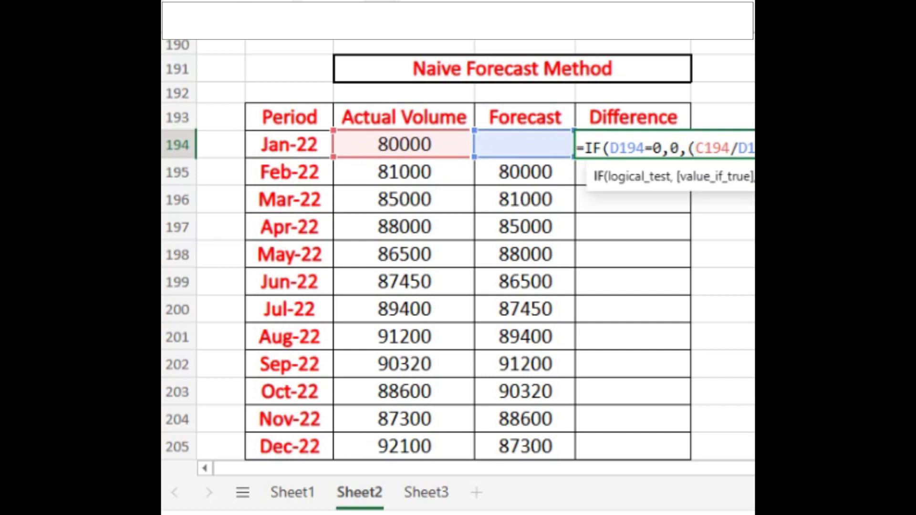
{"action": "type", "text": ")"}
{"action": "key", "text": "Return"}
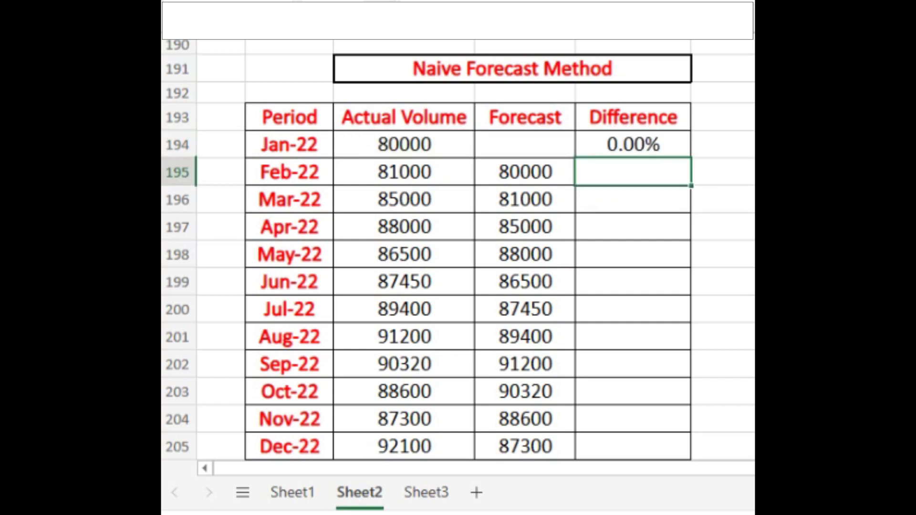
Step: Copy the Jan-22 Difference formula down the column through Apr-23
{"action": "left_click", "coordinate": [634, 145]}
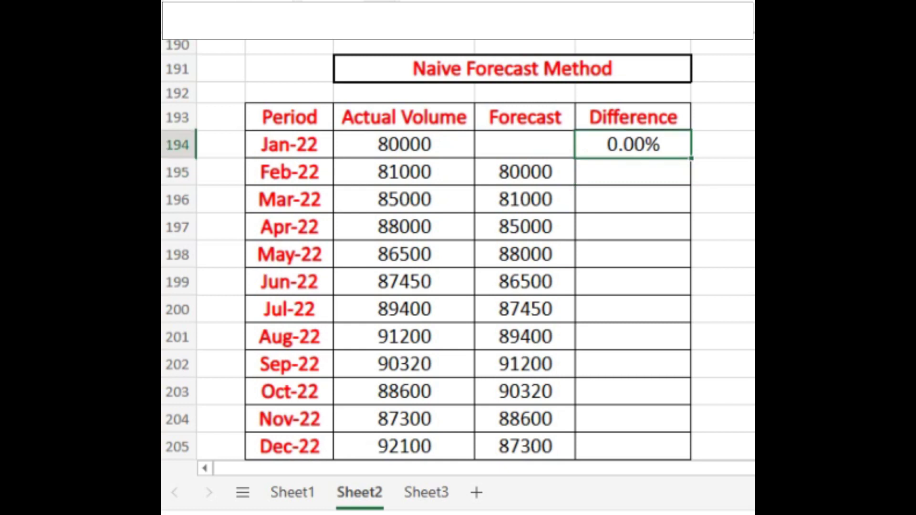
{"action": "left_click", "coordinate": [525, 144]}
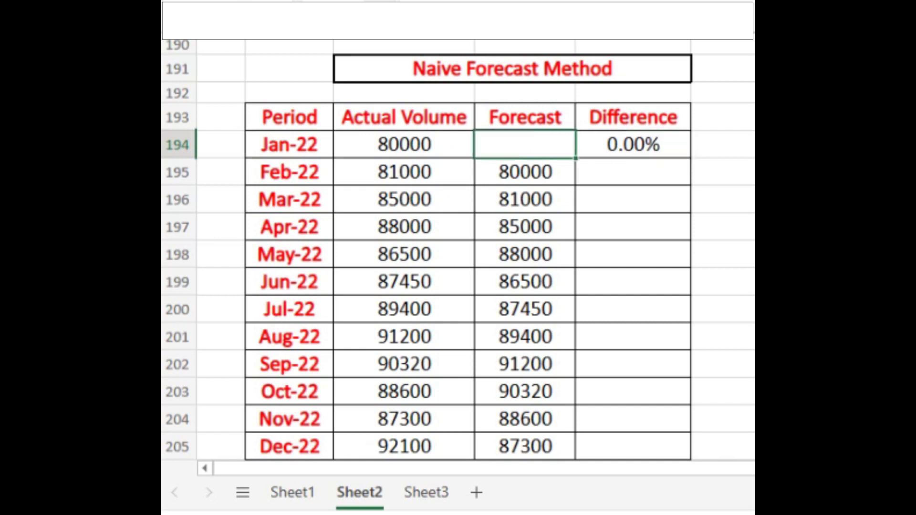
{"action": "left_click", "coordinate": [633, 144]}
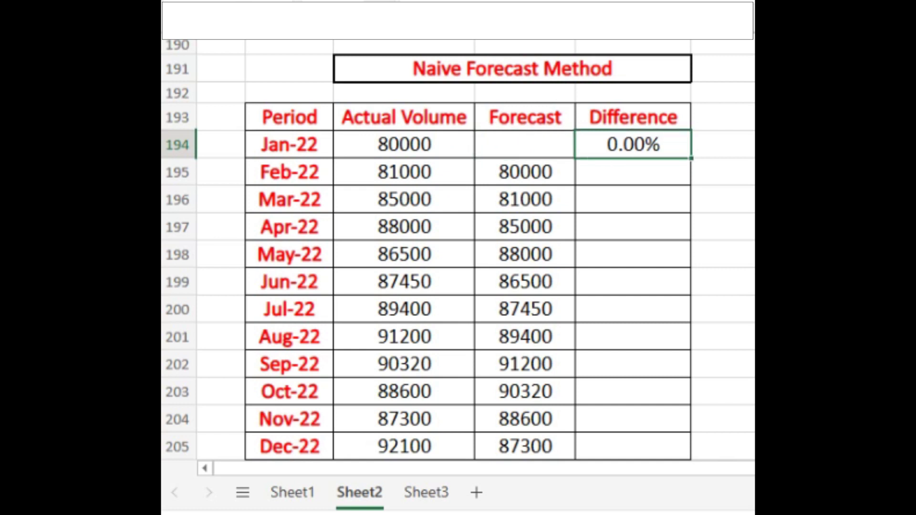
{"action": "left_click_drag", "start_coordinate": [692, 159], "coordinate": [682, 327]}
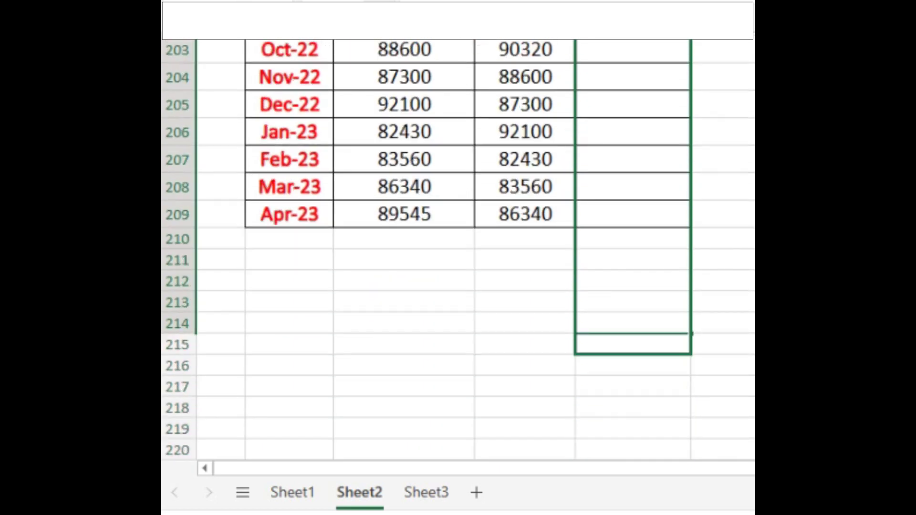
{"action": "key", "text": "shift+Up"}
{"action": "key", "text": "shift+Up"}
{"action": "key", "text": "shift+Up"}
{"action": "key", "text": "shift+Up"}
{"action": "key", "text": "shift+Up"}
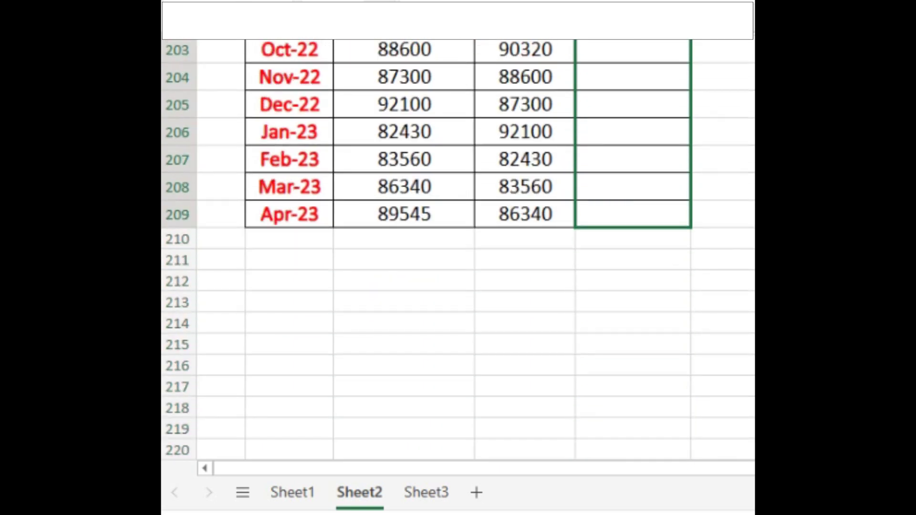
{"action": "key", "text": "ctrl+d"}
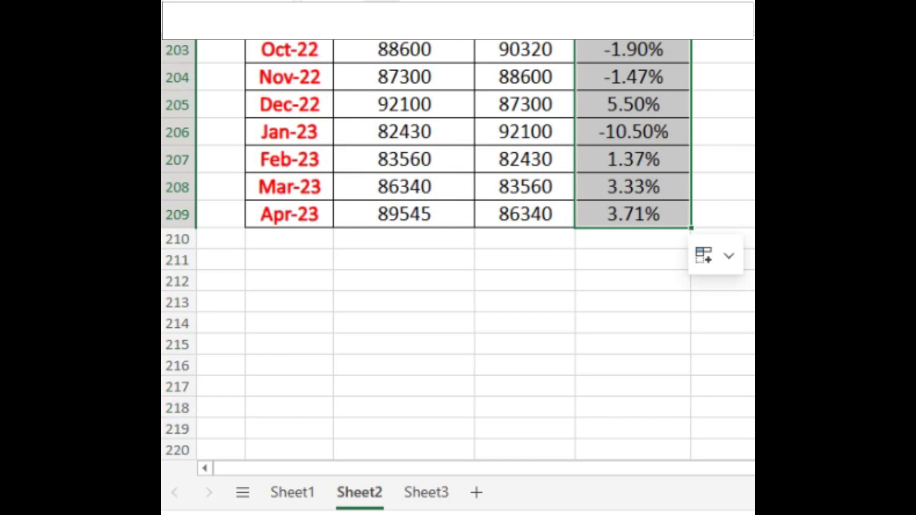
{"action": "scroll", "coordinate": [458, 248], "scroll_direction": "up", "scroll_amount": 4}
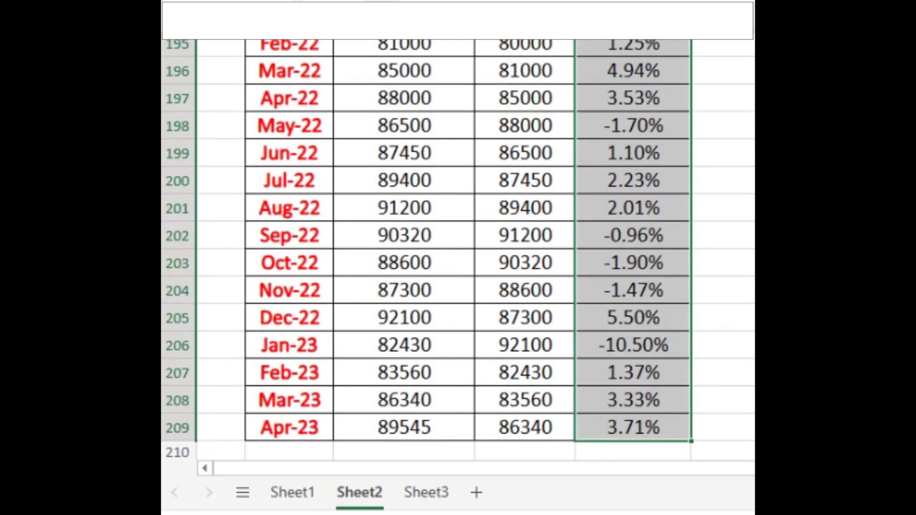
{"action": "scroll", "coordinate": [458, 248], "scroll_direction": "up", "scroll_amount": 1}
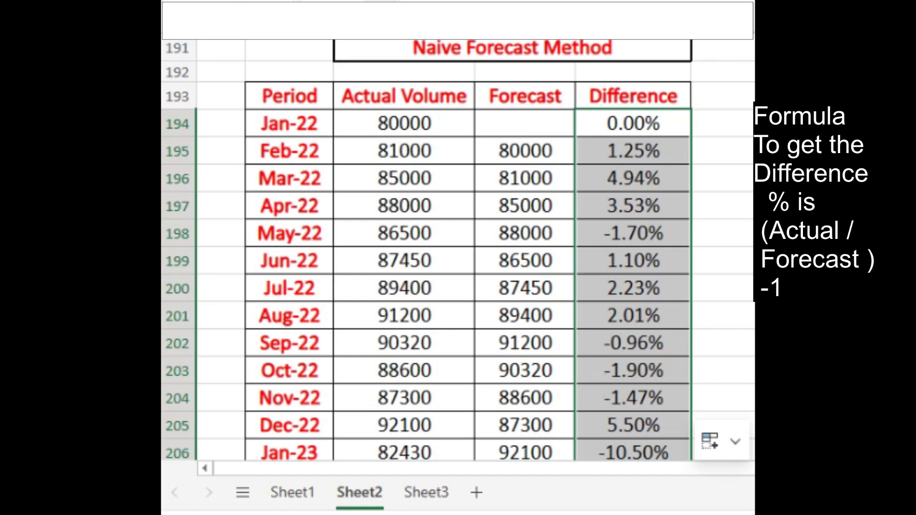
{"action": "left_click", "coordinate": [633, 179]}
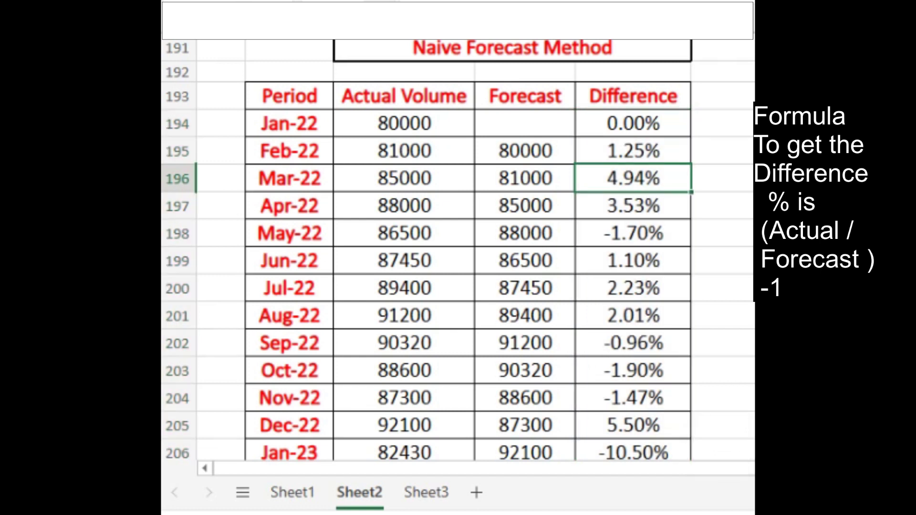
{"action": "left_click", "coordinate": [633, 234]}
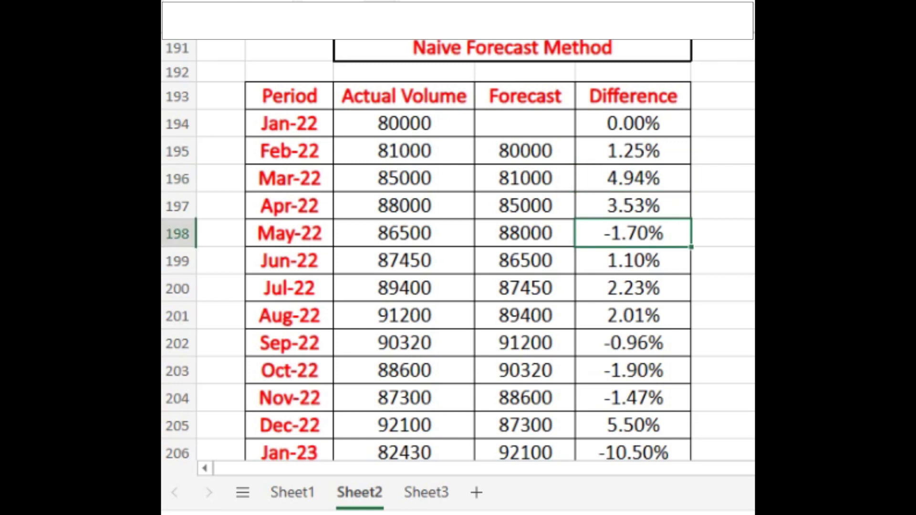
{"action": "left_click", "coordinate": [633, 452]}
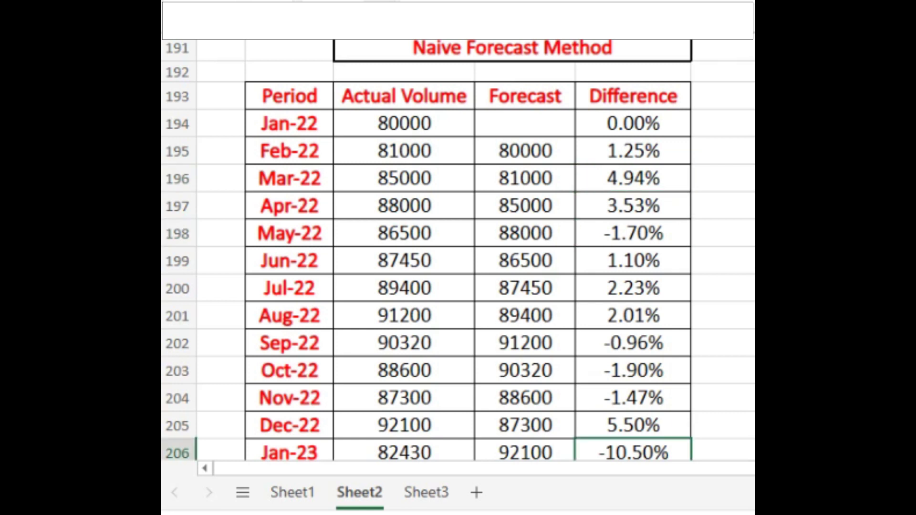